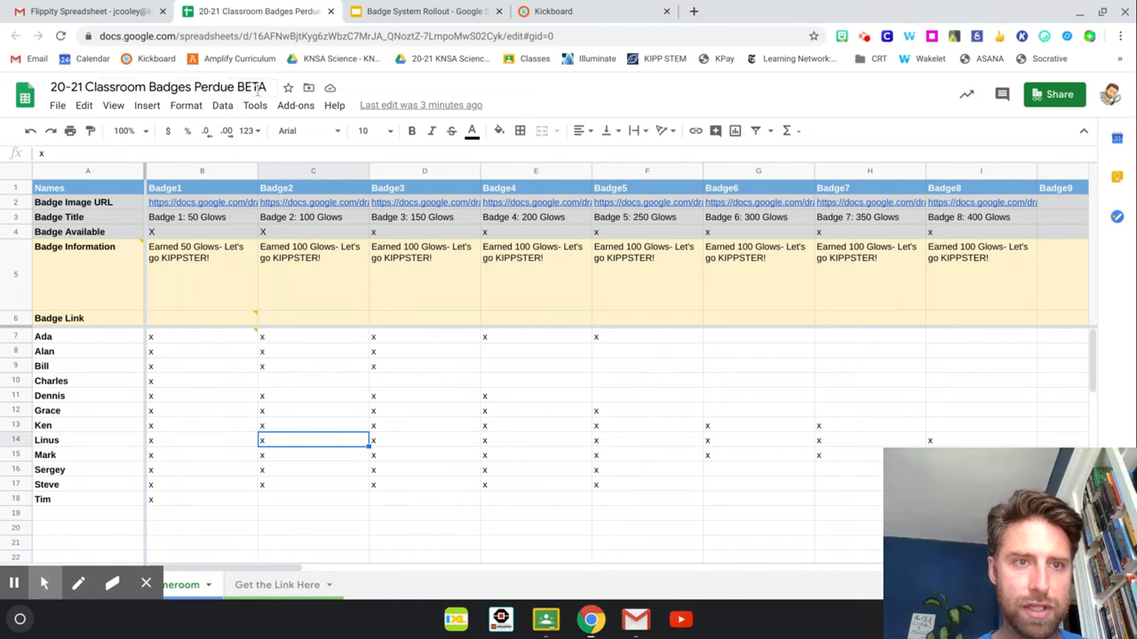
Step: Review the badge information entries for Badge1 through Badge5 and the list of student names in rows 7 to 18
mouse_move(226, 335)
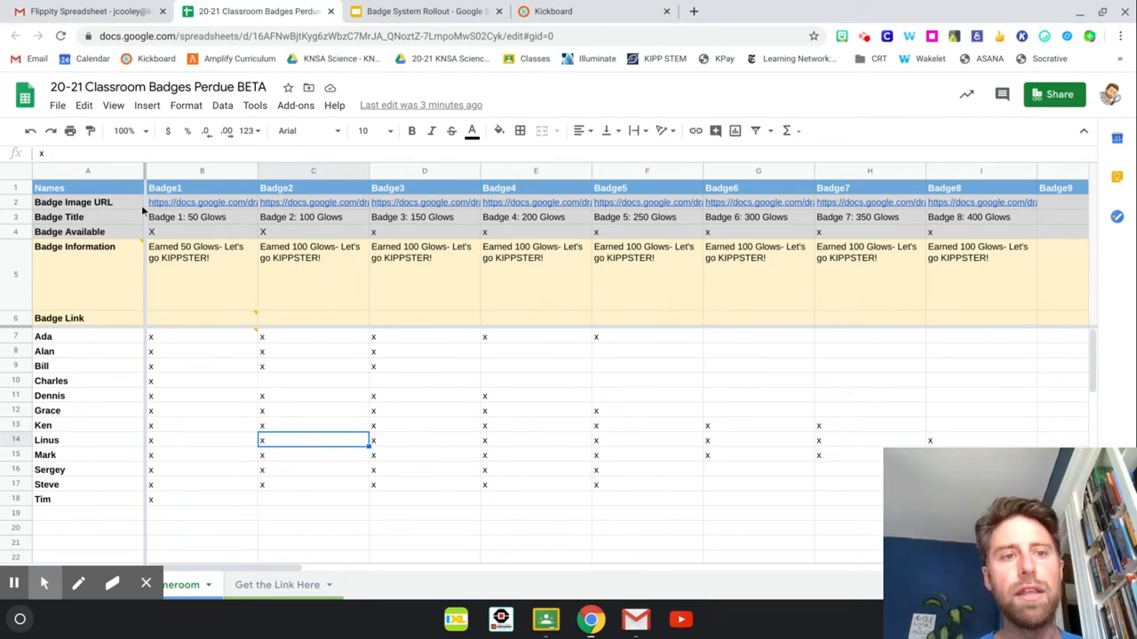
mouse_move(160, 209)
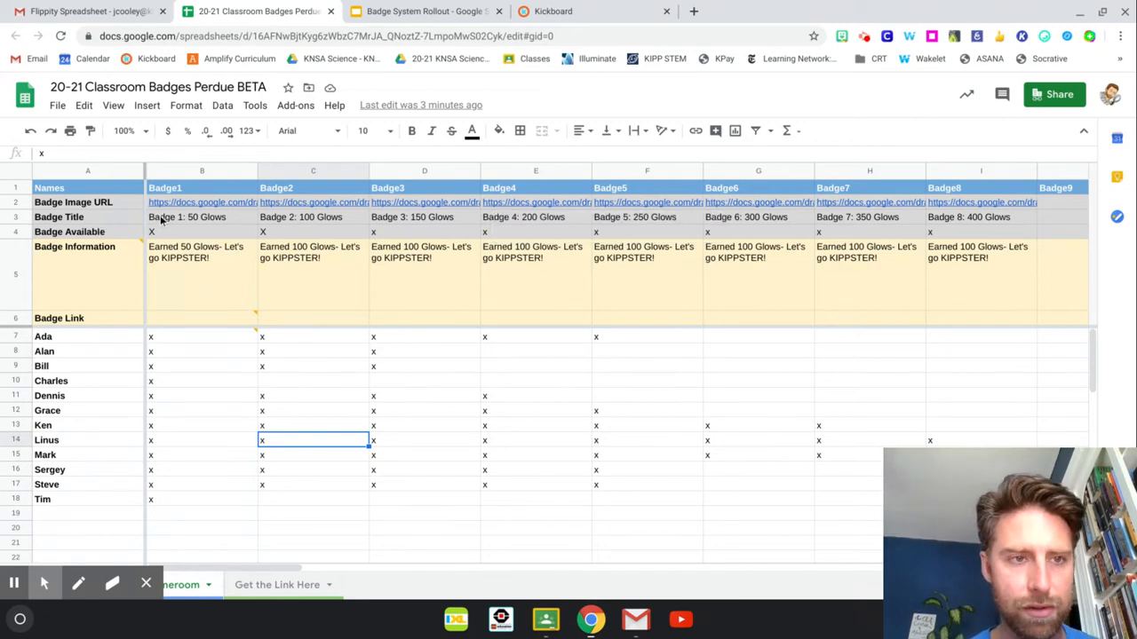
left_click(213, 254)
left_click(316, 278)
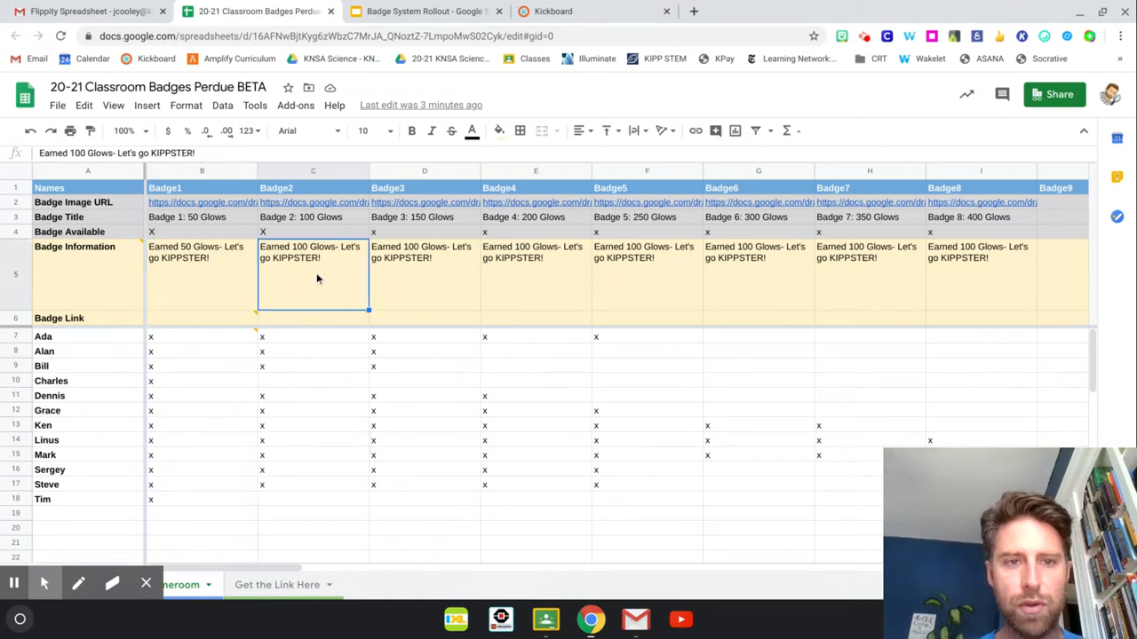
left_click(459, 288)
left_click(538, 293)
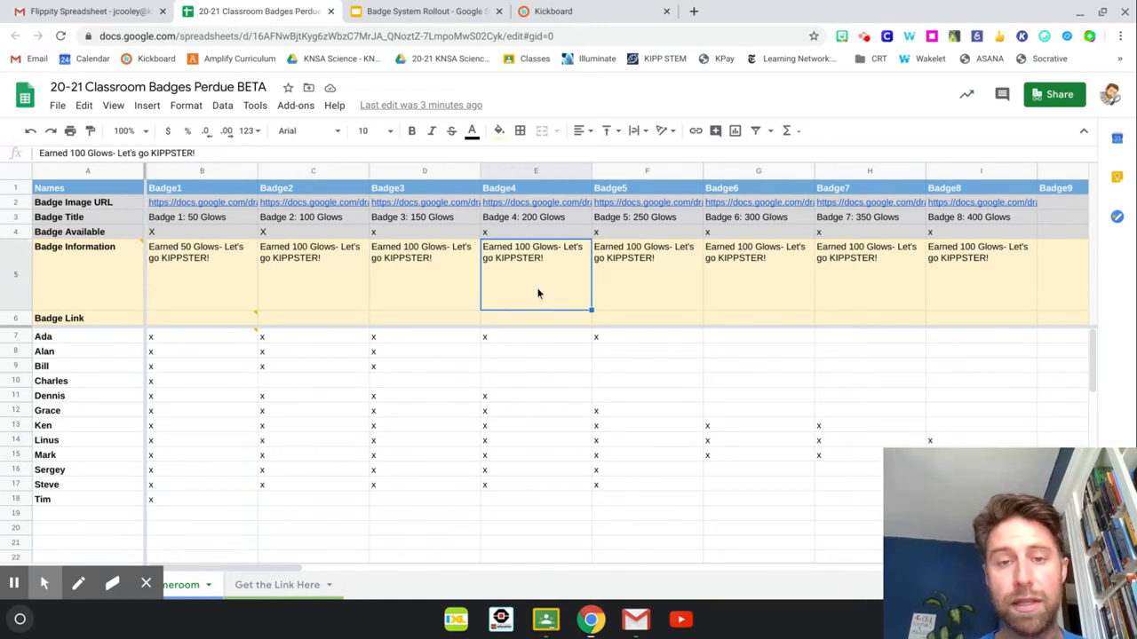
left_click(622, 279)
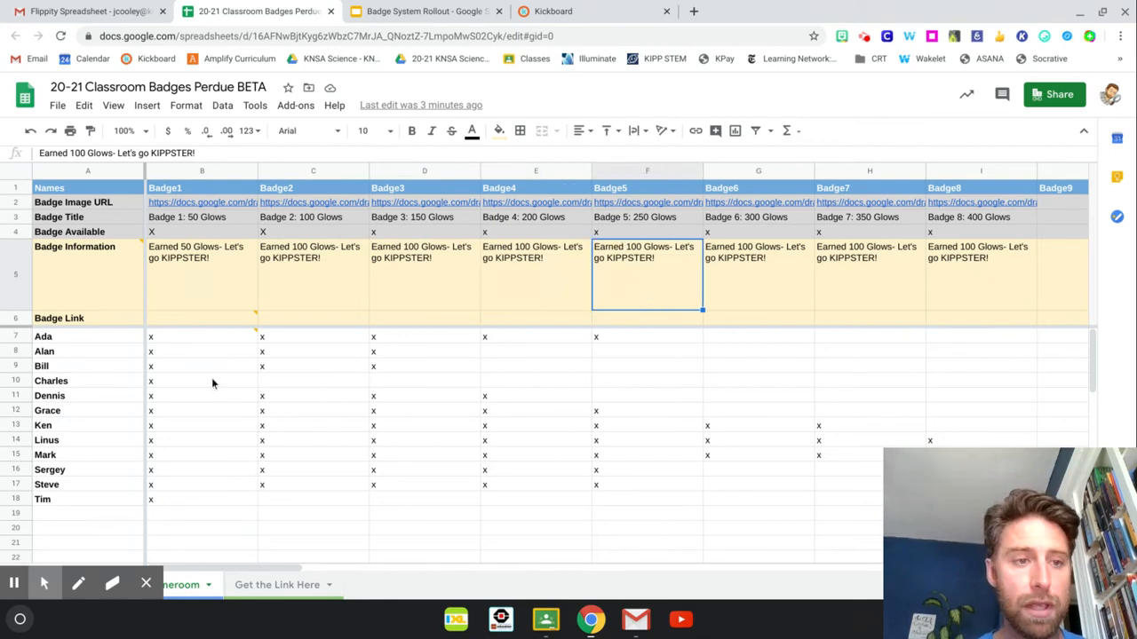
left_click_drag(124, 346, 121, 500)
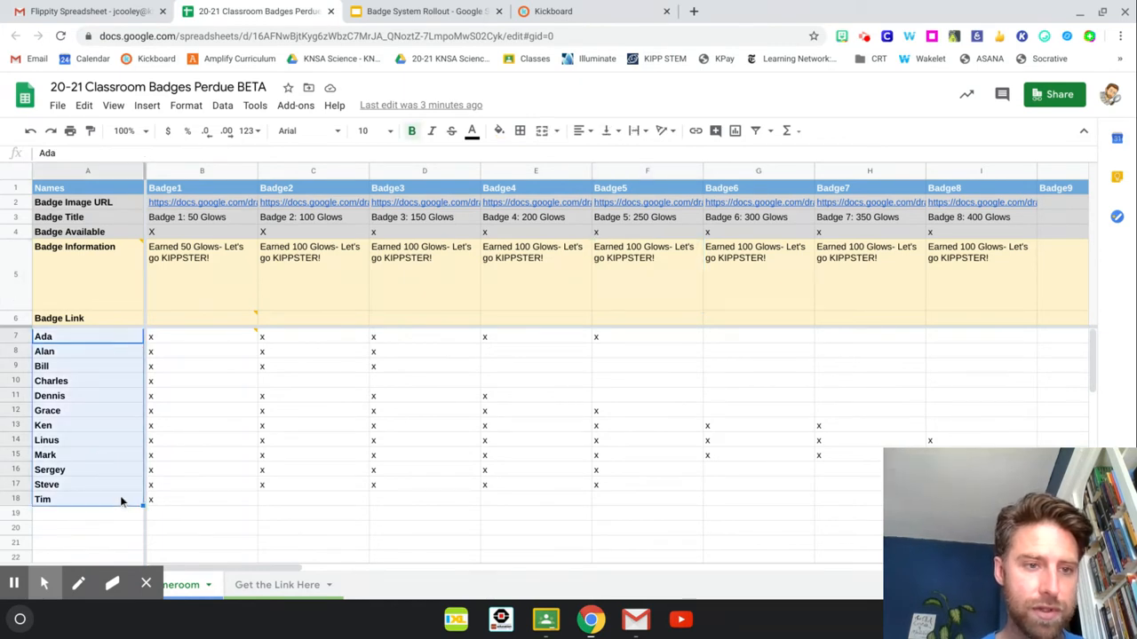
Step: Award Badge2 to the student in row 18 by entering x in cell C18
left_click(317, 502)
type("x")
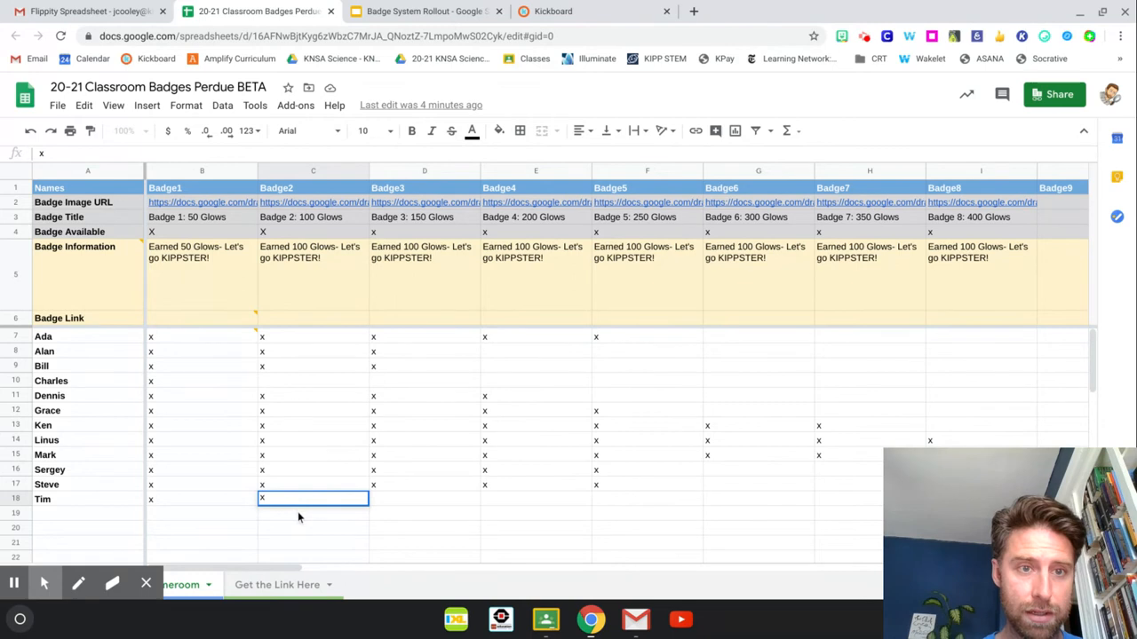
key("Return")
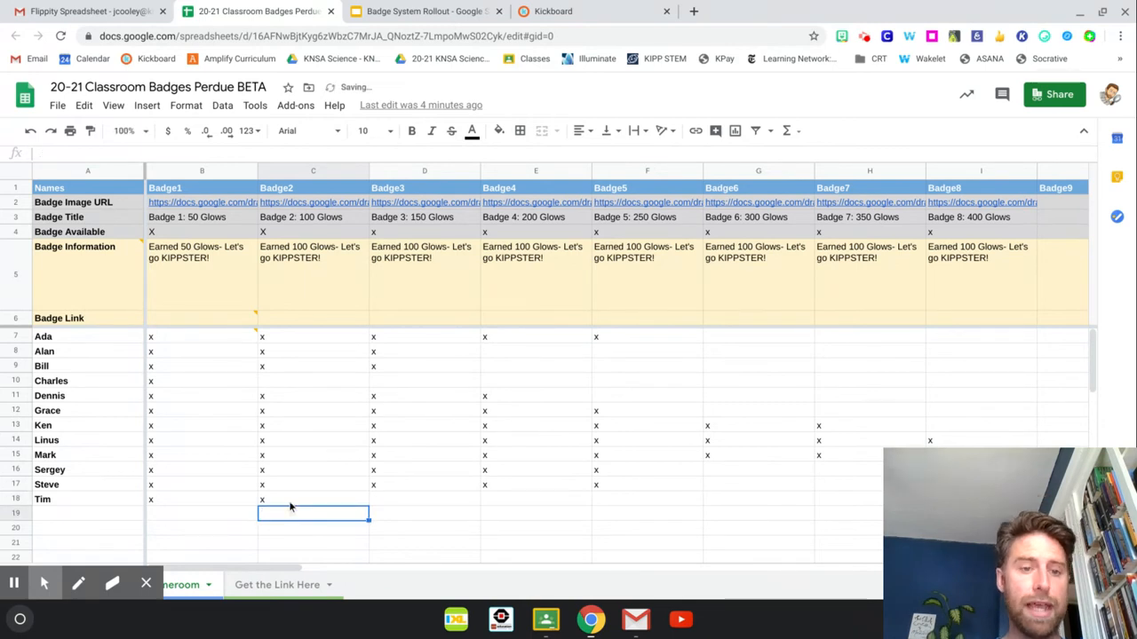
left_click(287, 502)
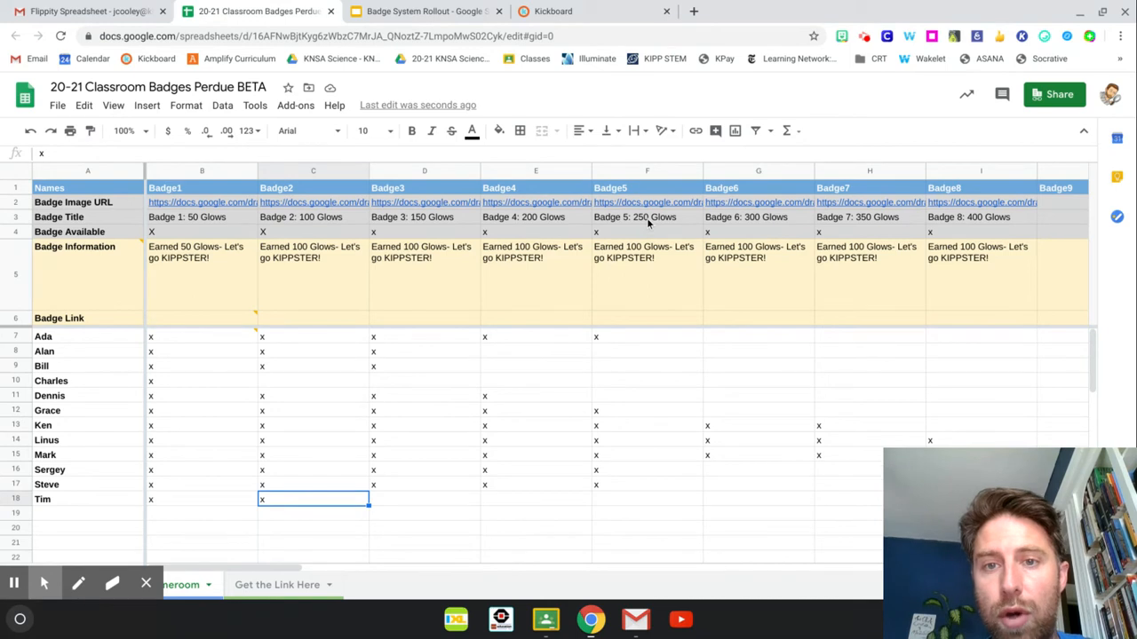
Step: Switch to the Kickboard leaderboard and examine the balance type options and the students' balances
left_click(599, 14)
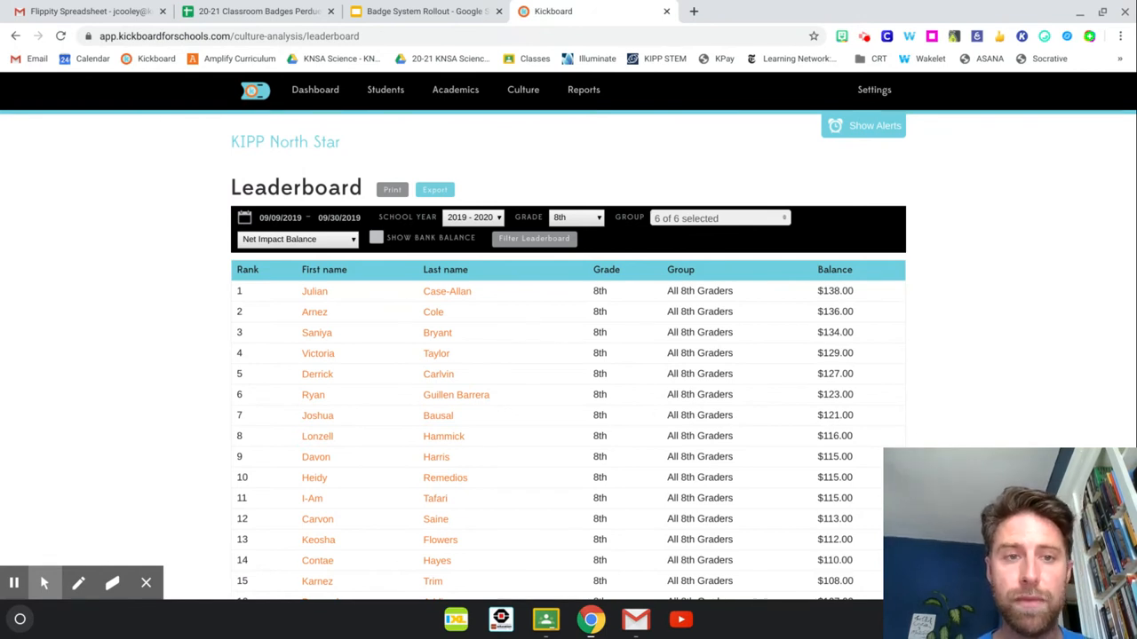
left_click(352, 241)
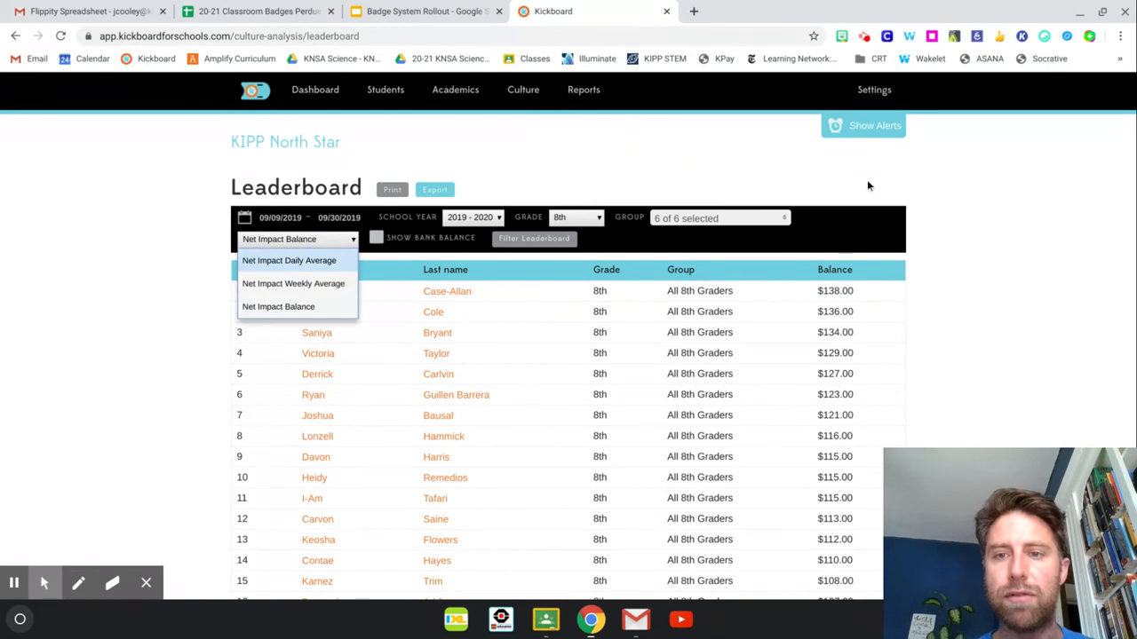
left_click(1031, 352)
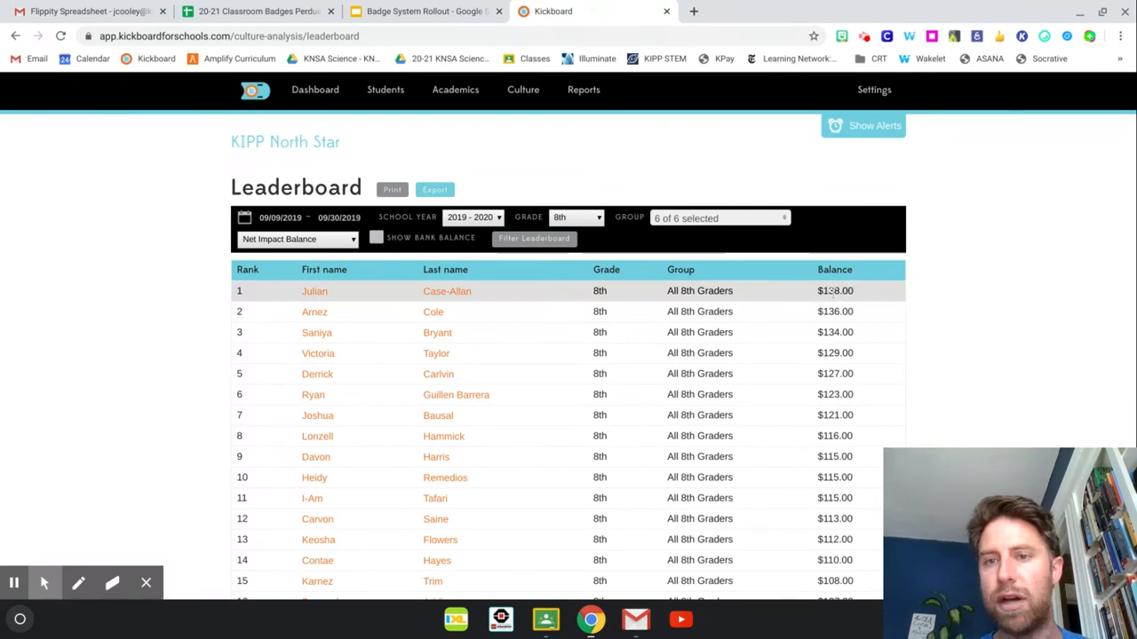
Step: In the badge spreadsheet, add the top-ranked student's first name in A19, mark Badge1 and Badge2 with x, and recheck the Kickboard leaderboard
left_click(229, 9)
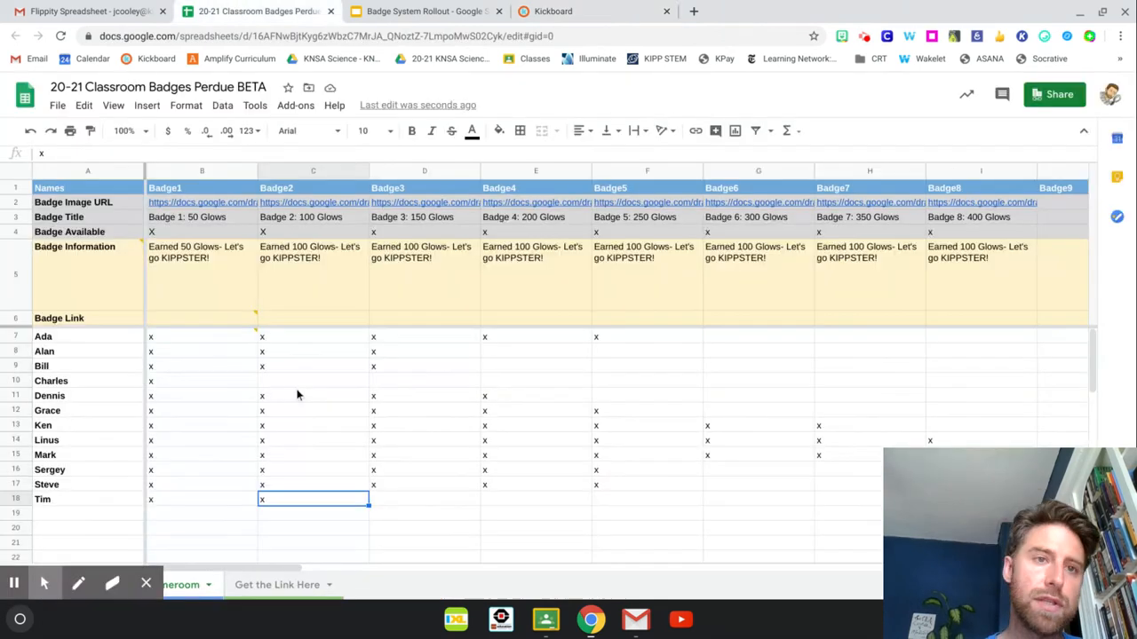
left_click(69, 518)
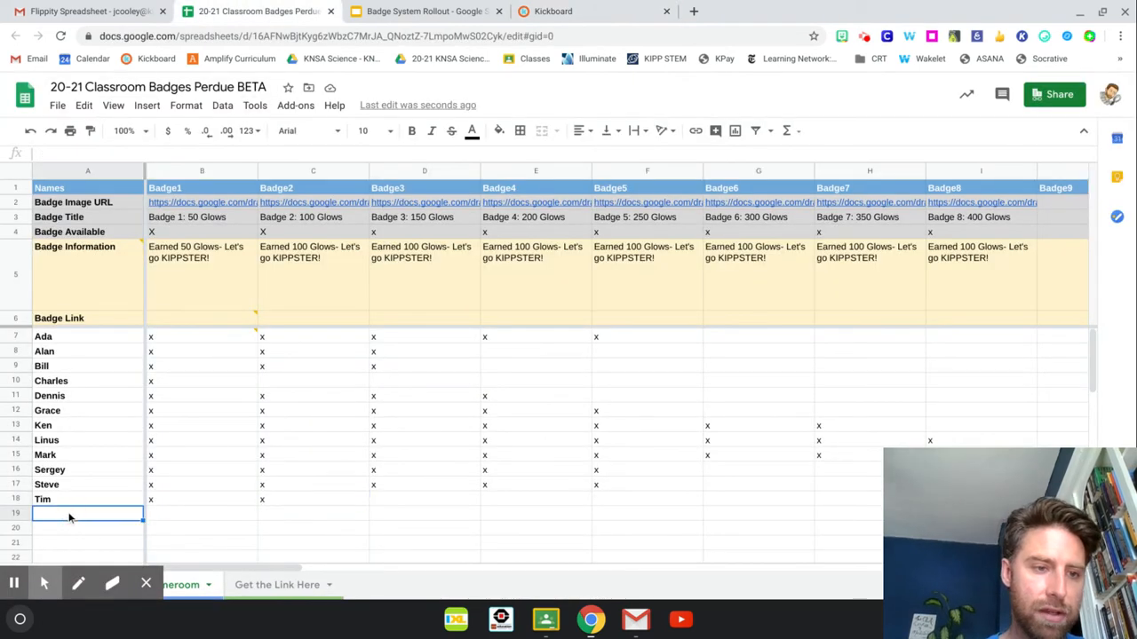
type("Julian")
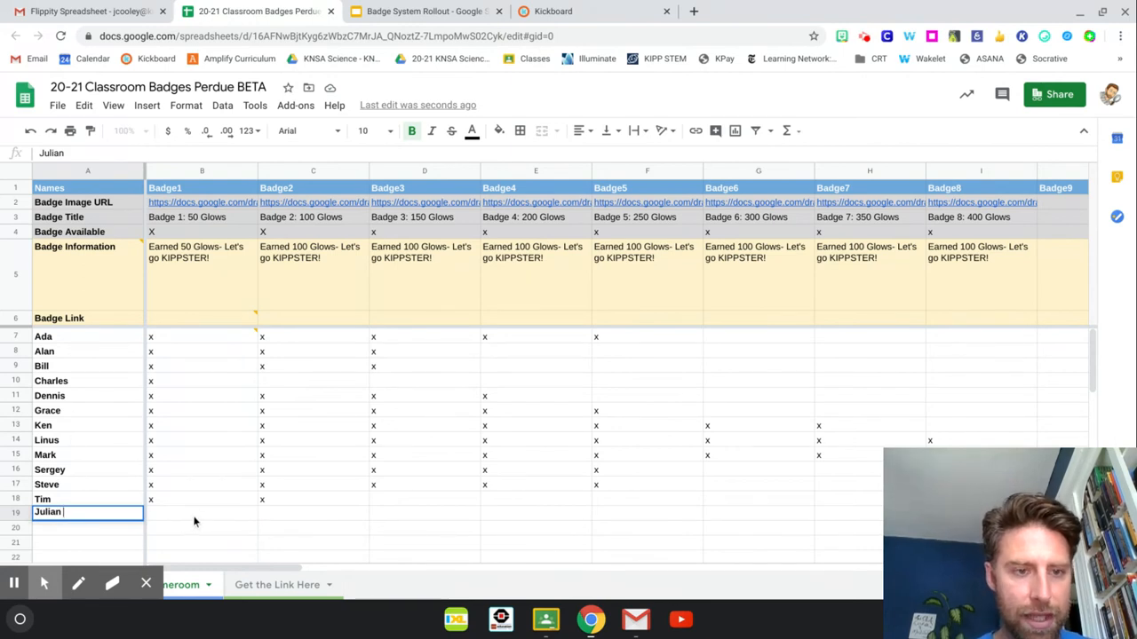
key("Tab")
type("x")
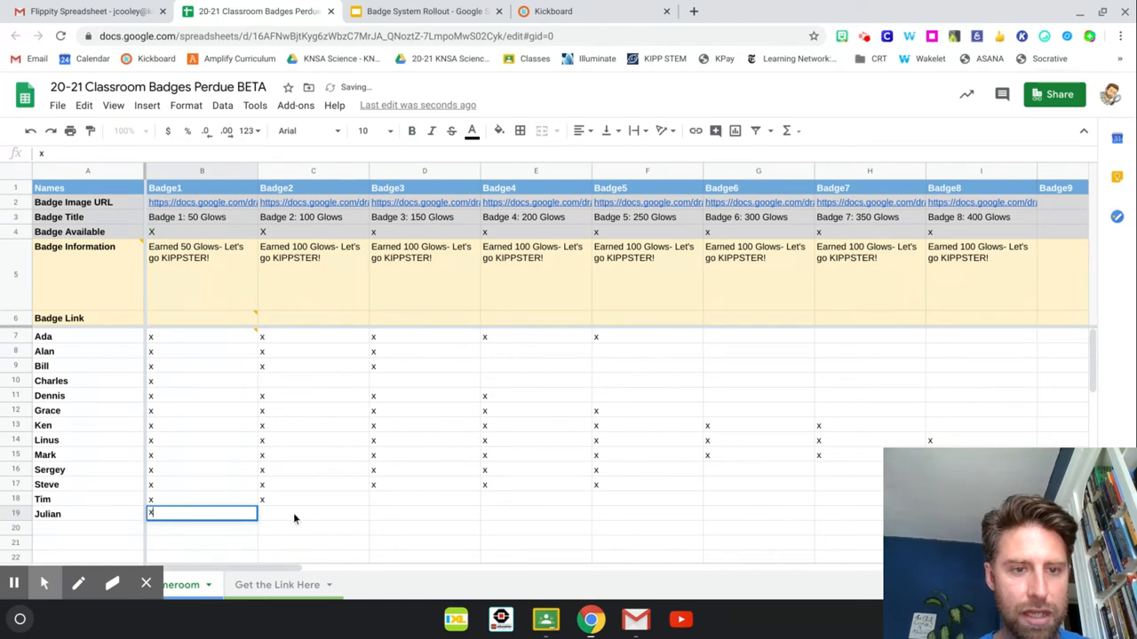
key("Tab")
type("x")
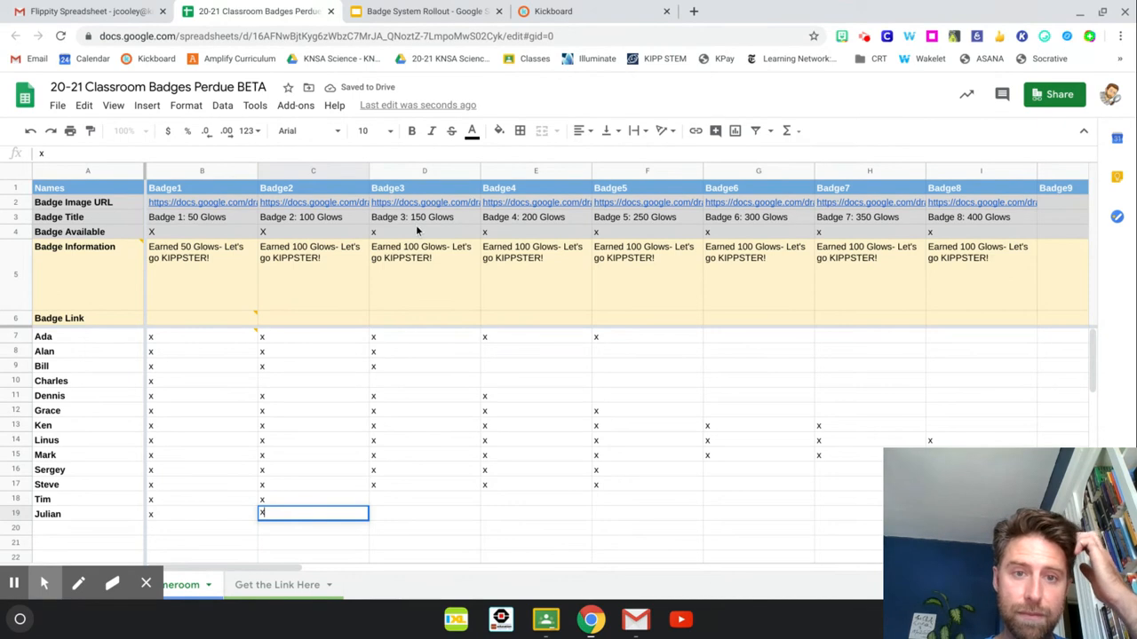
left_click(575, 11)
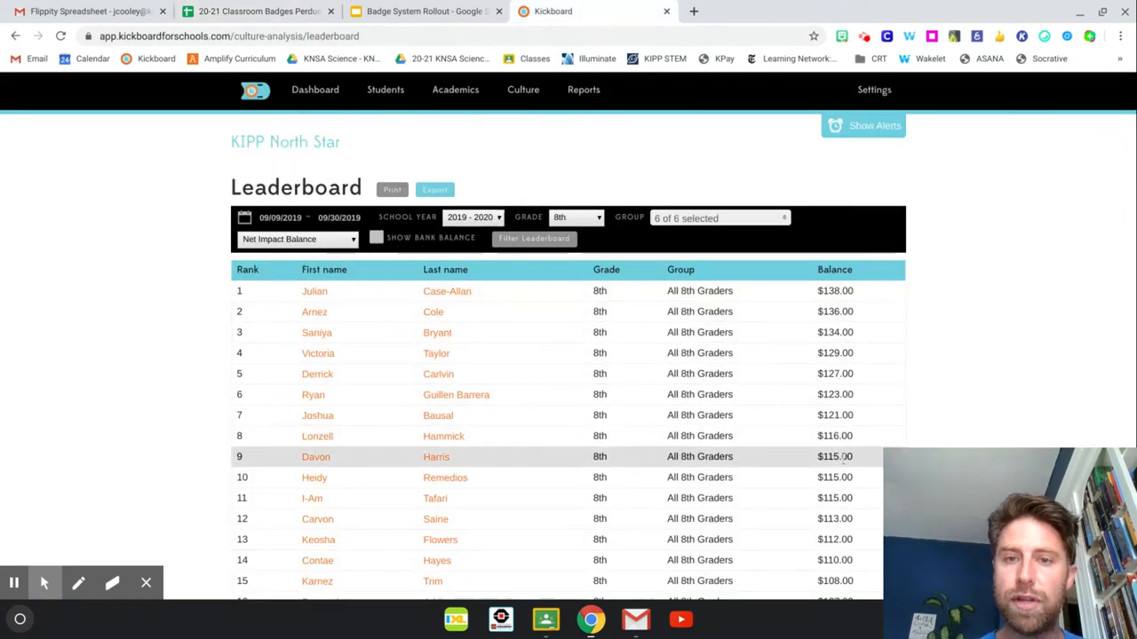
left_click(266, 12)
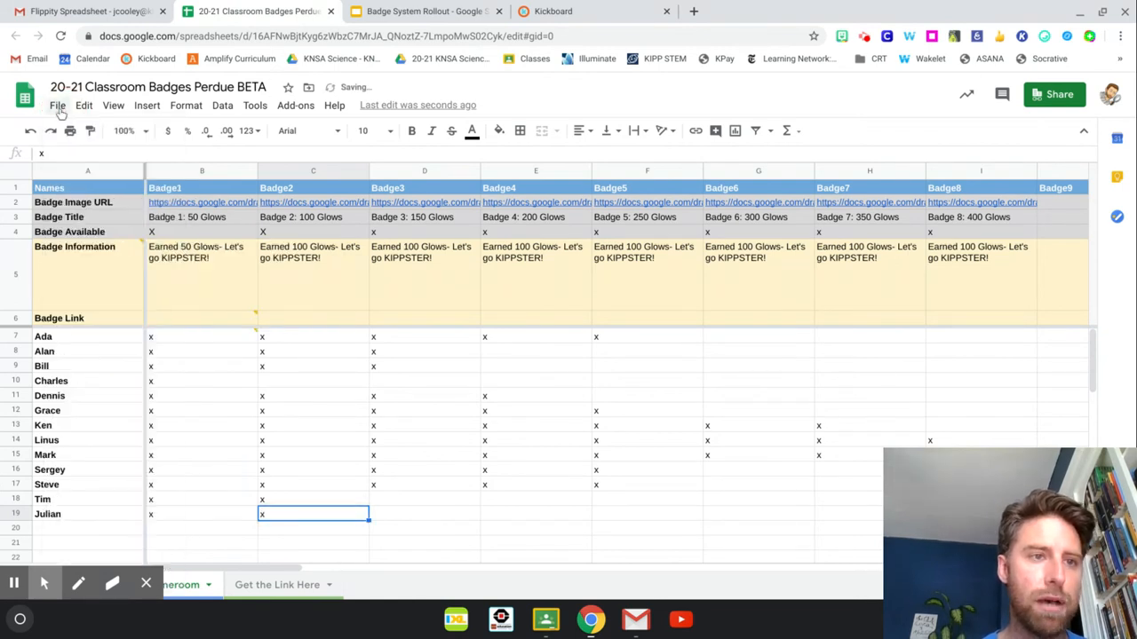
Step: Check the spreadsheet's Publish to the web status and settings, leaving them as they are
left_click(58, 106)
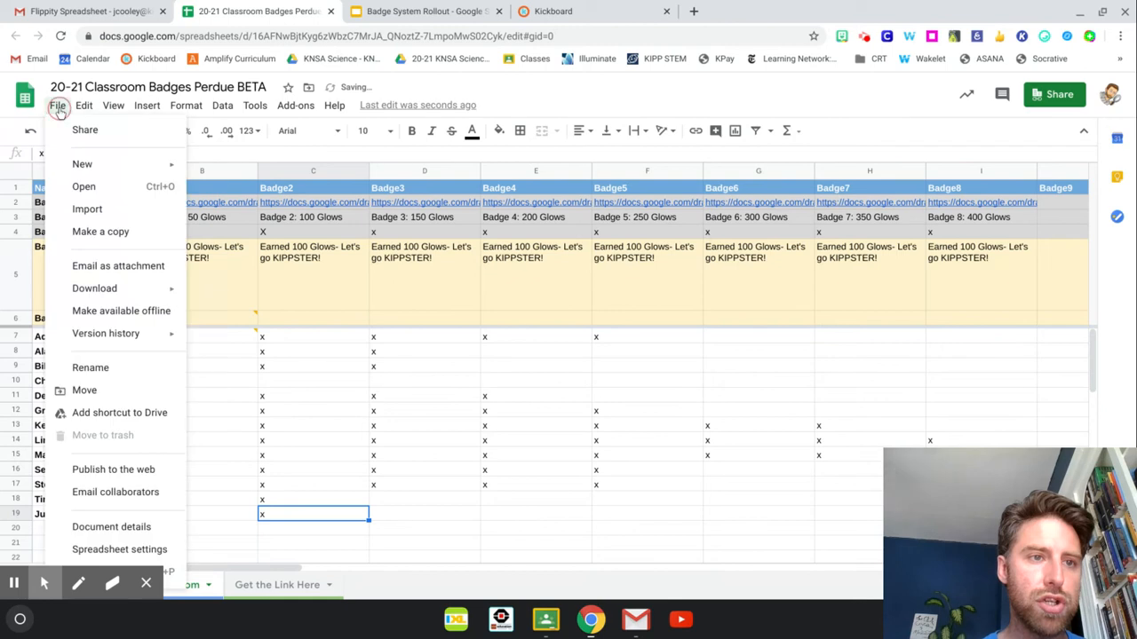
left_click(125, 472)
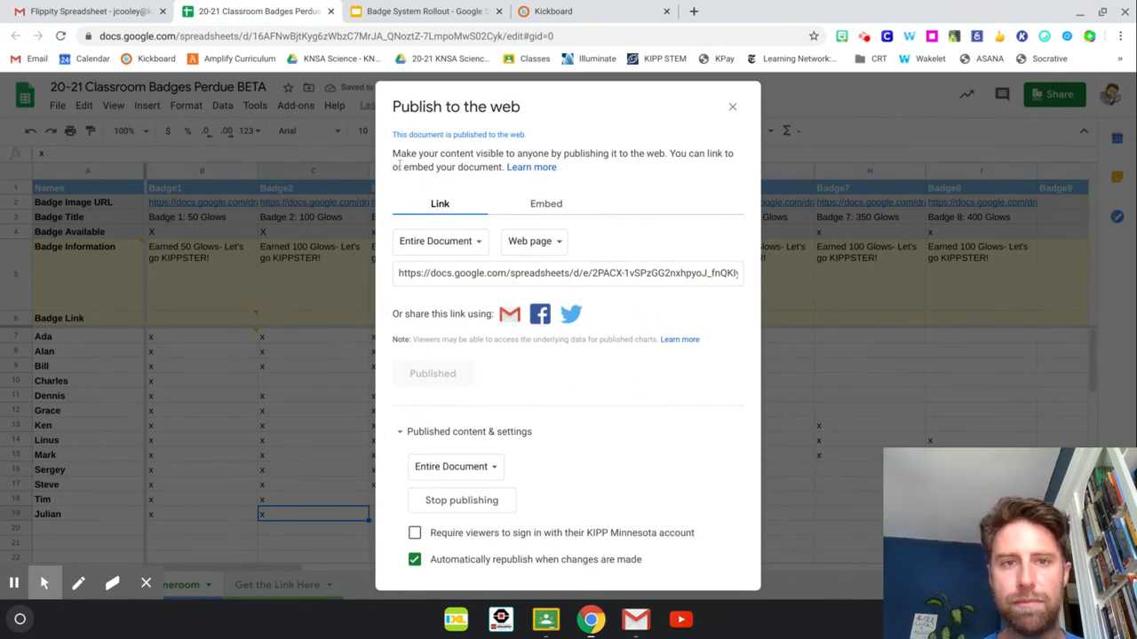
left_click_drag(393, 132, 528, 135)
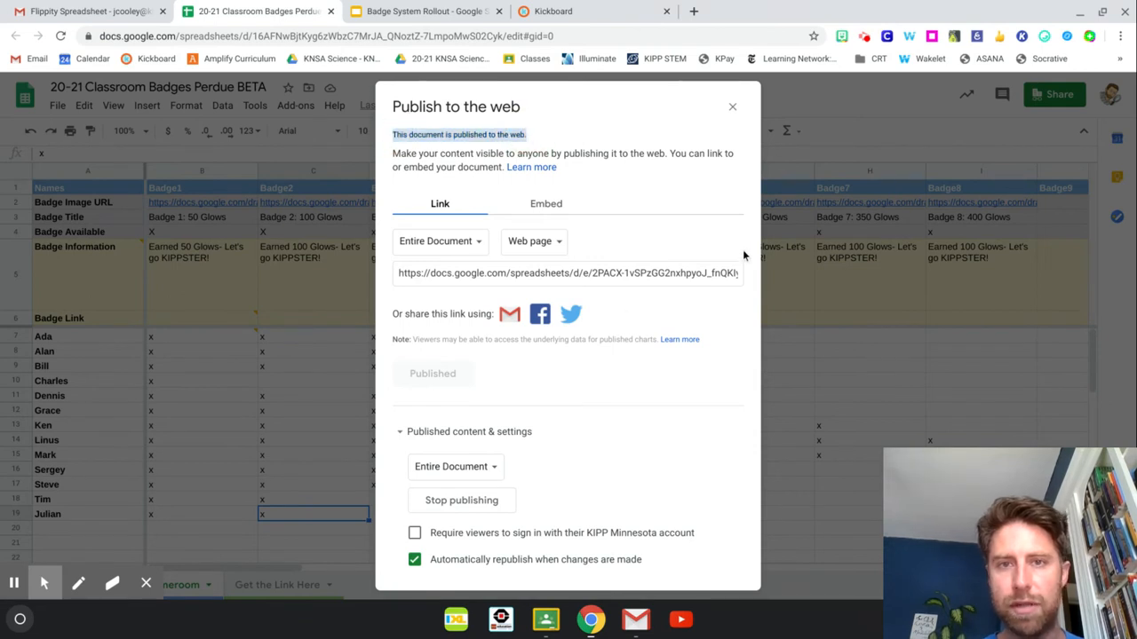
left_click(732, 107)
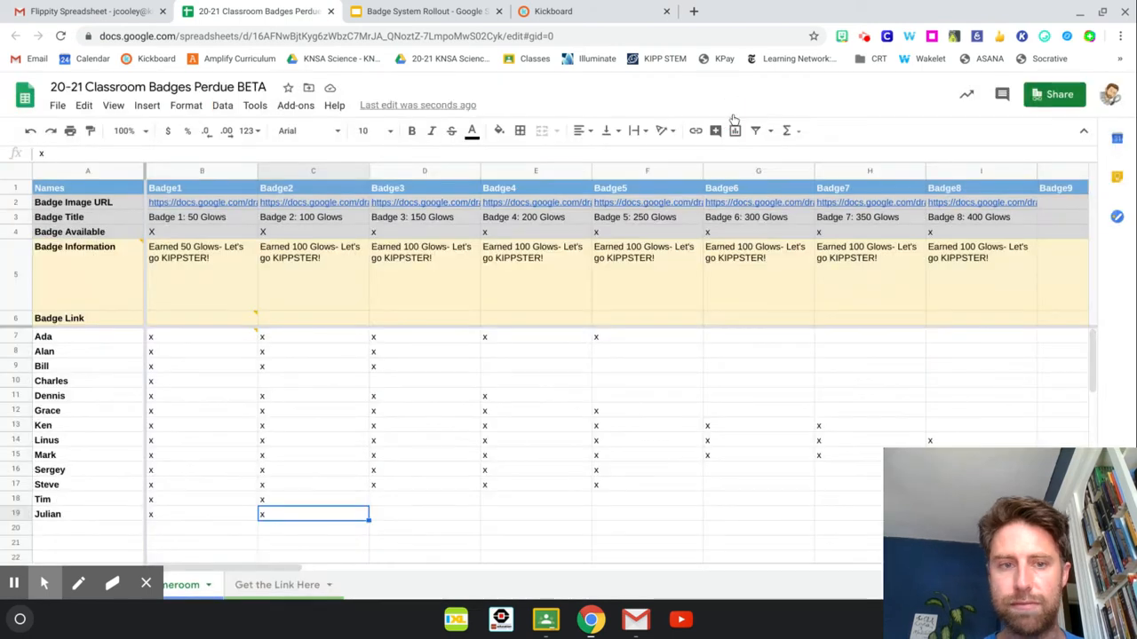
Step: Open the Flippity badge tracker page from the link on the Get the Link Here sheet
left_click(280, 585)
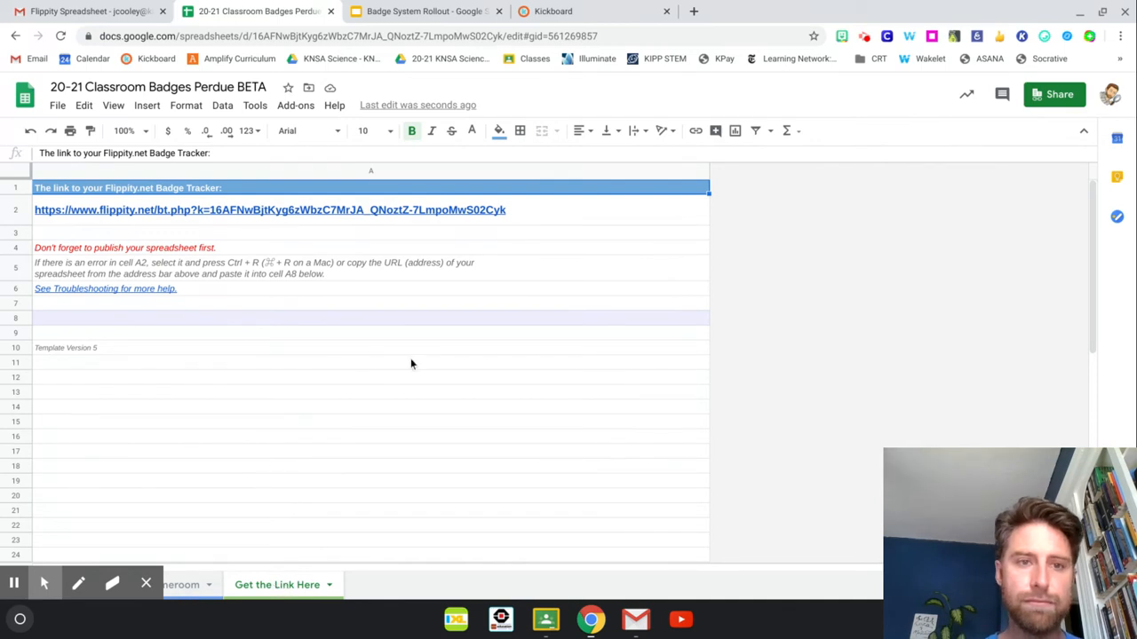
left_click(362, 208)
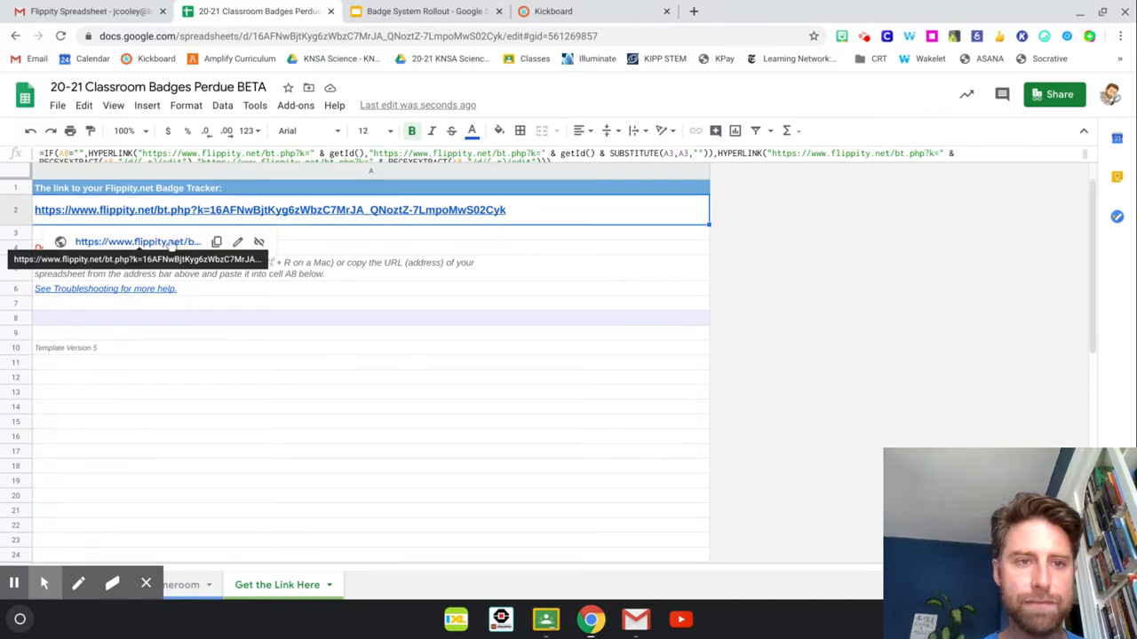
left_click(171, 242)
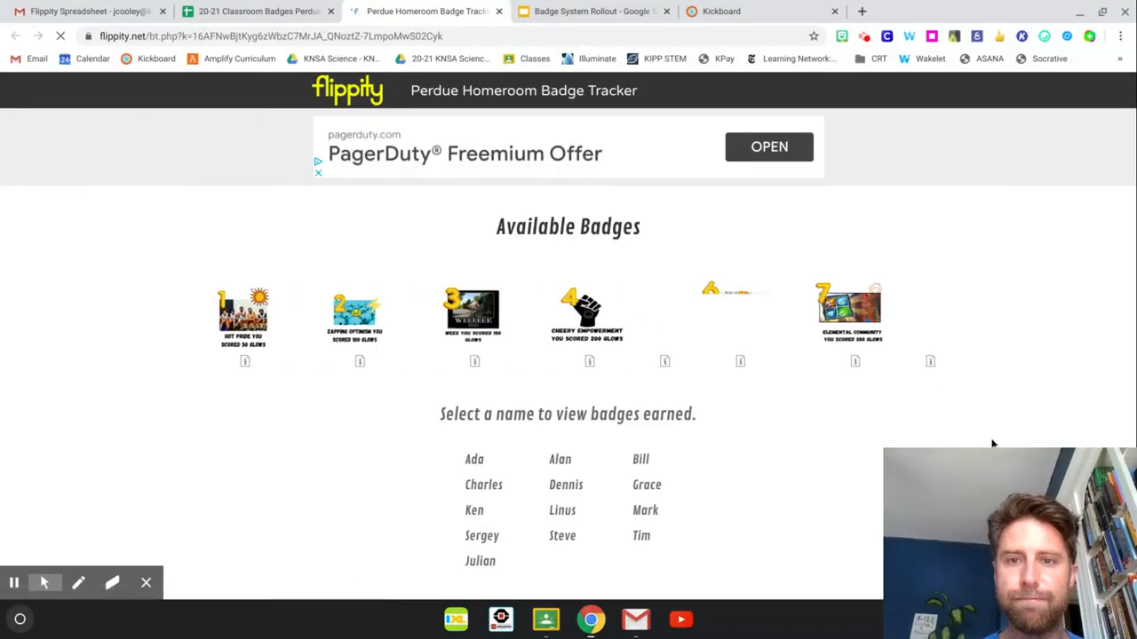
Step: View the Badge 3 information on the tracker and the badges earned by the newly added student
scroll(992, 444, "down", 2)
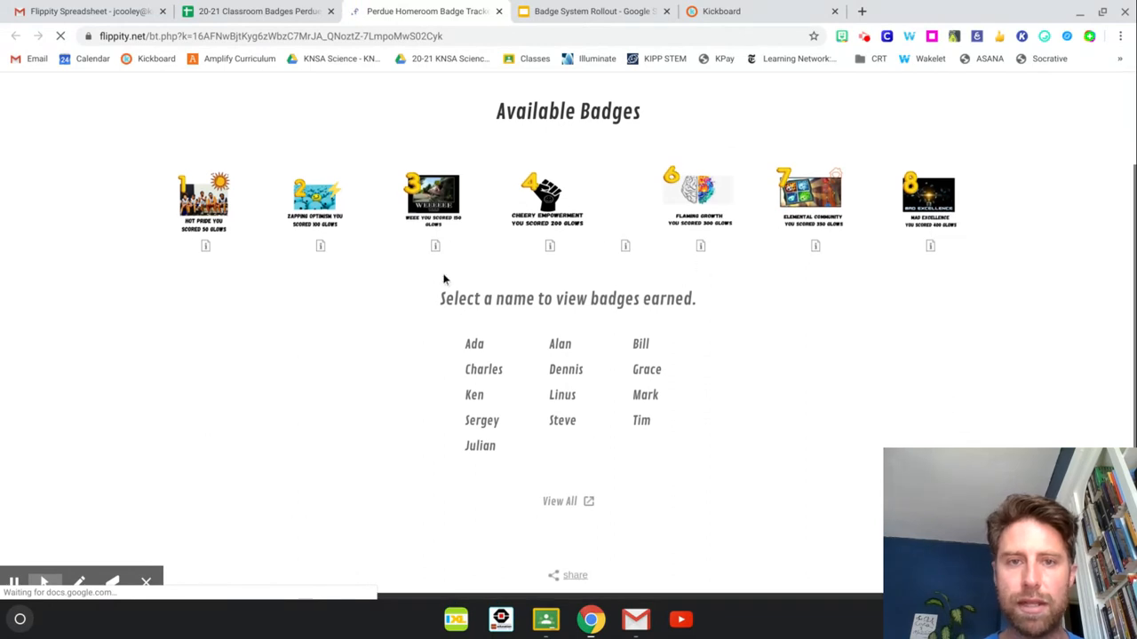
left_click(435, 246)
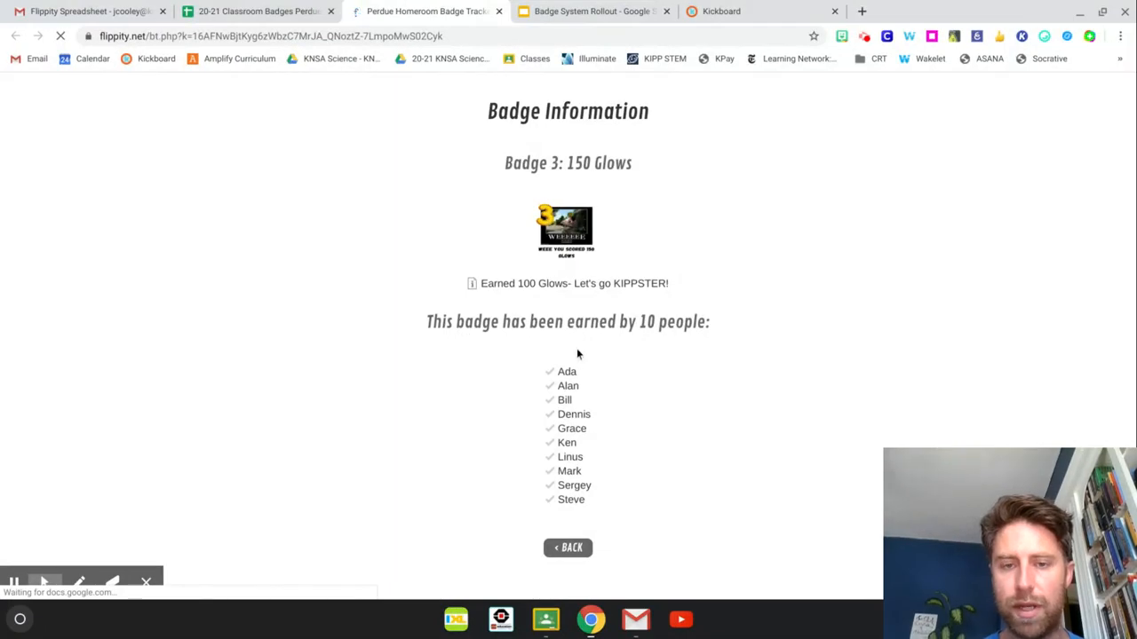
left_click(567, 548)
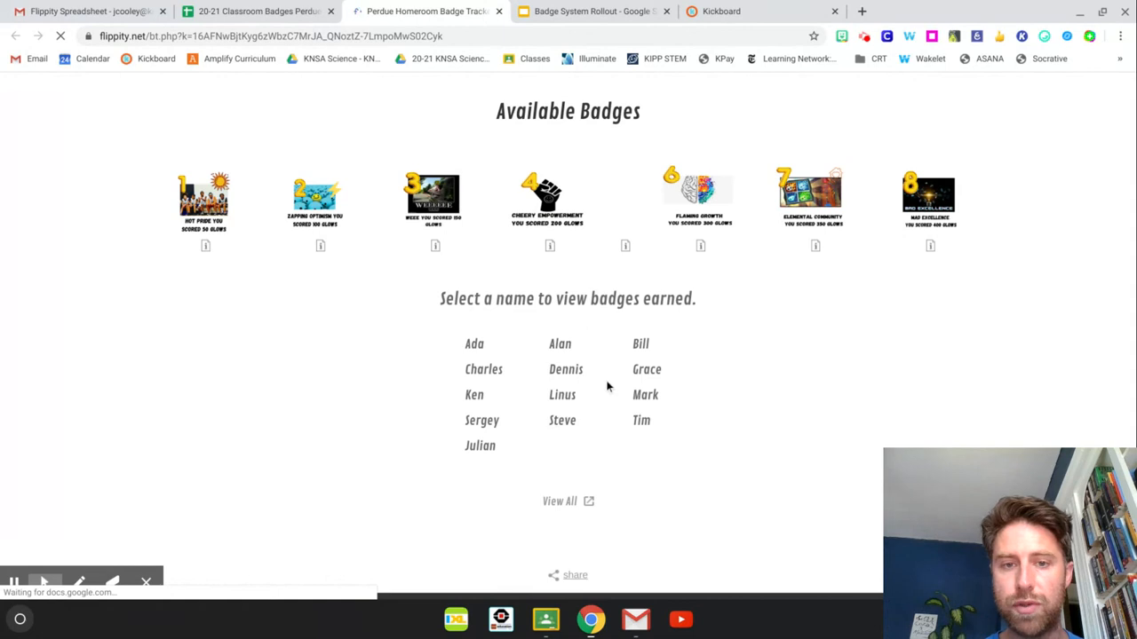
left_click(480, 445)
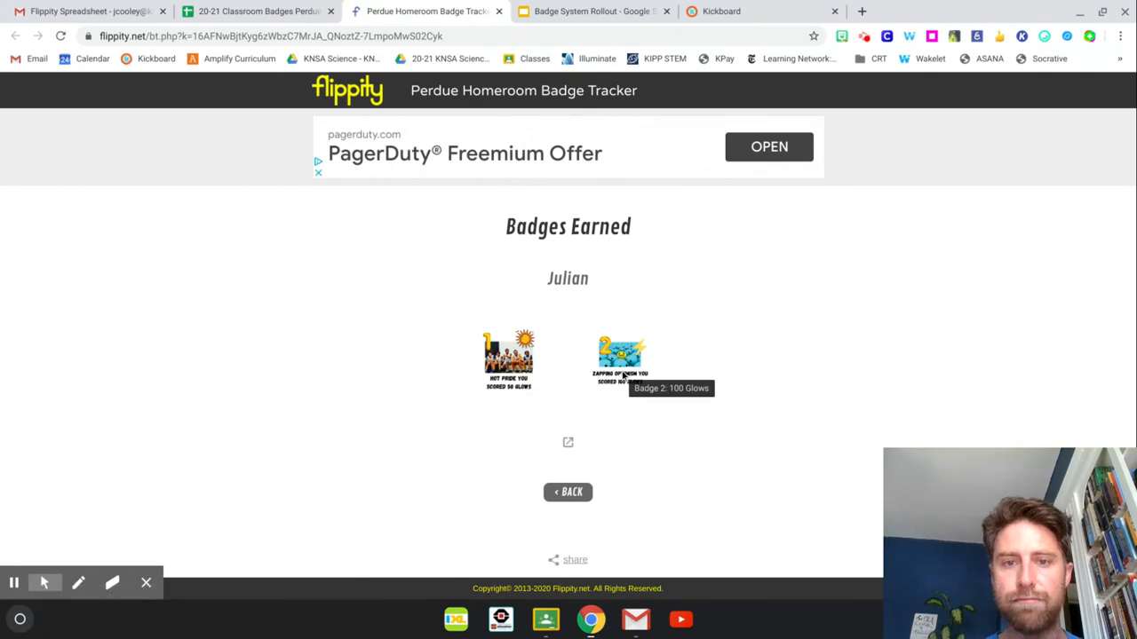
Step: Return to the homeroom sheet of the badge spreadsheet and award Badge3 to the student in row 19 with x in D19
left_click(264, 10)
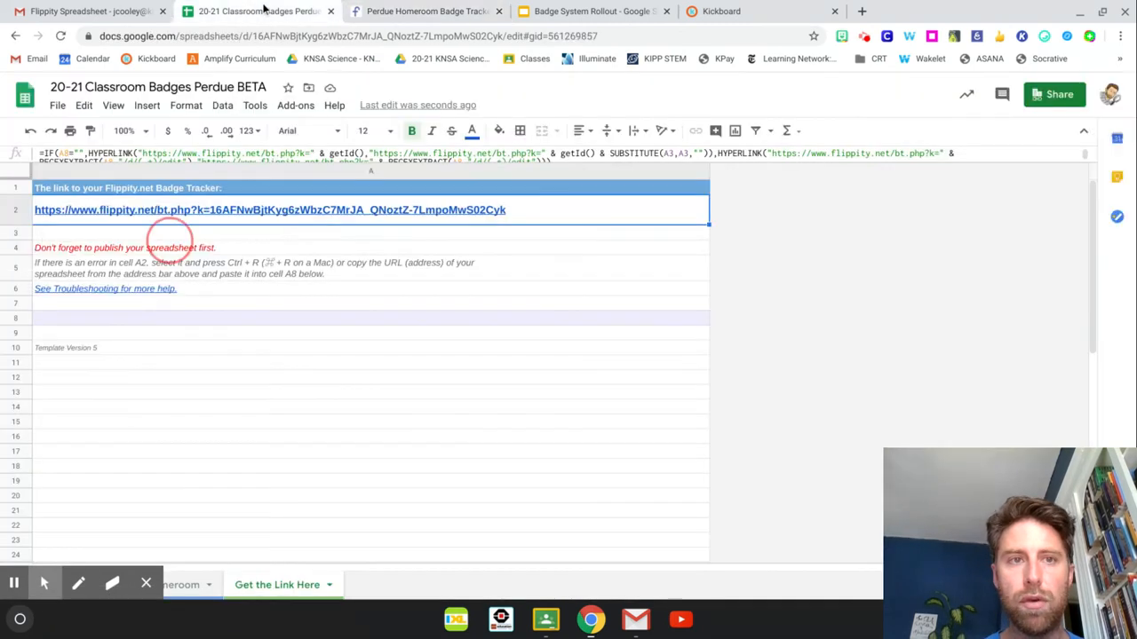
left_click(180, 588)
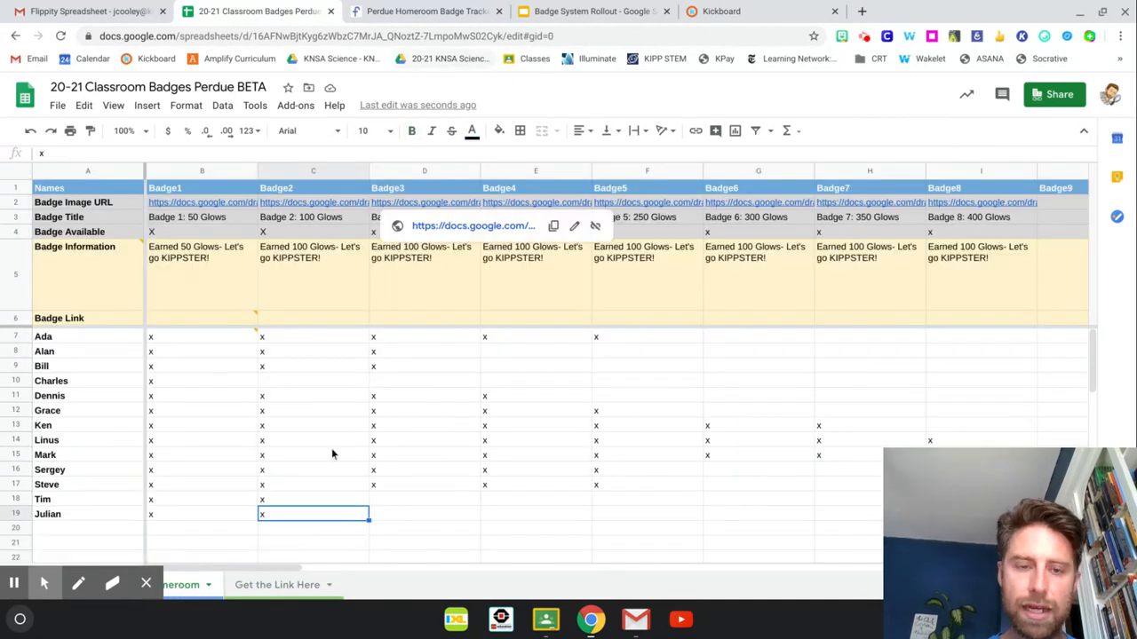
left_click(435, 515)
type("x")
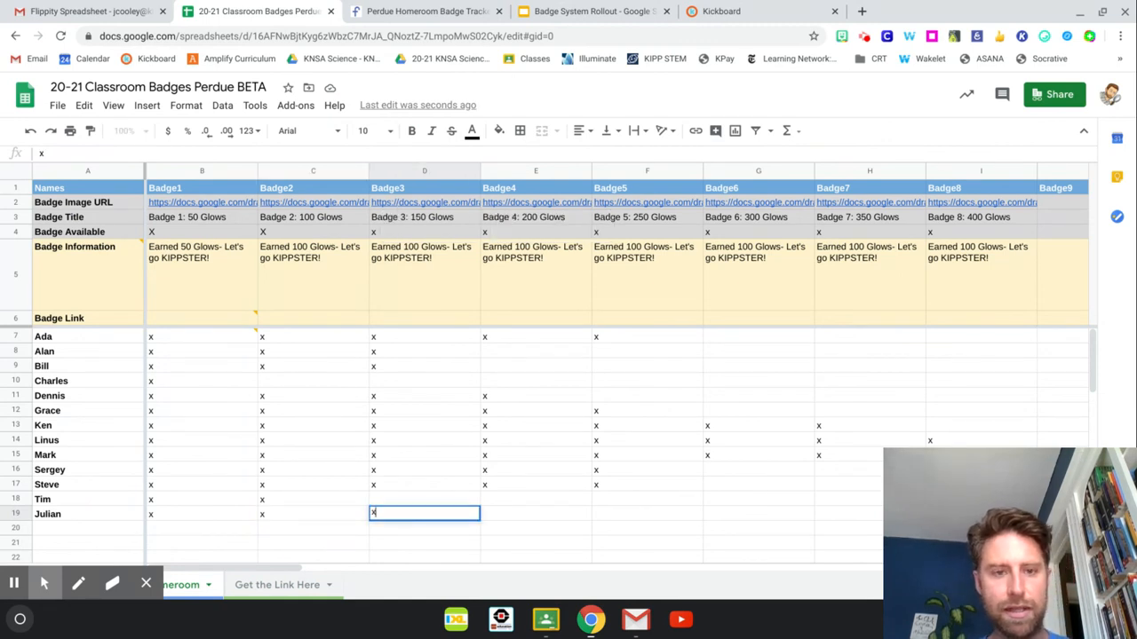
left_click(618, 530)
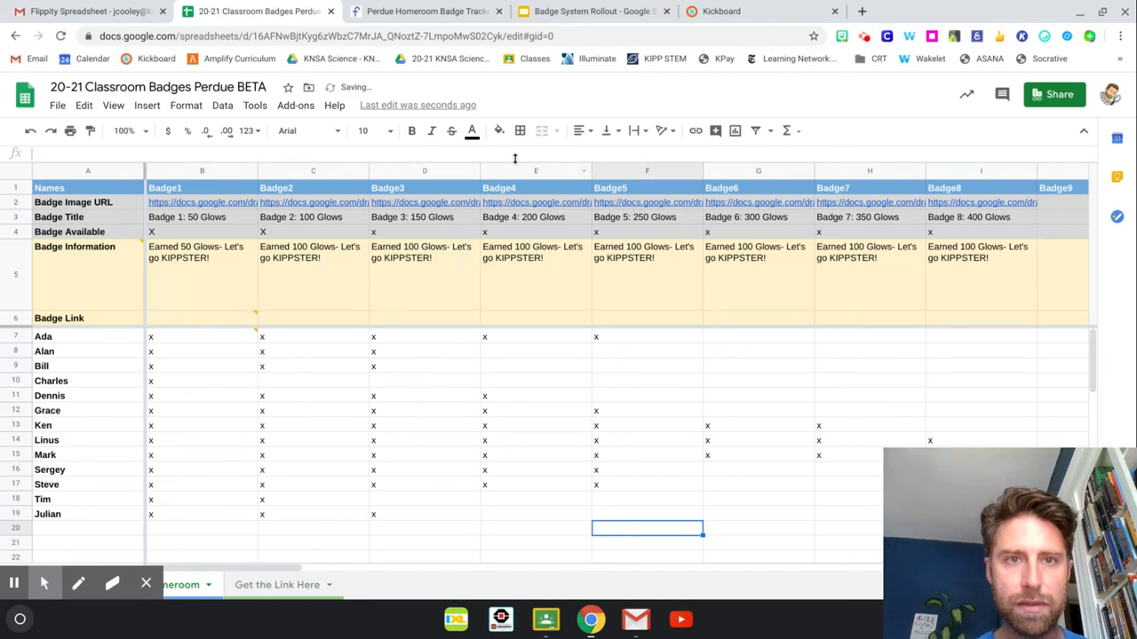
Step: Switch to the Flippity badge tracker, reload it, check the newly added student's earned badges and return to the Available Badges overview
left_click(426, 10)
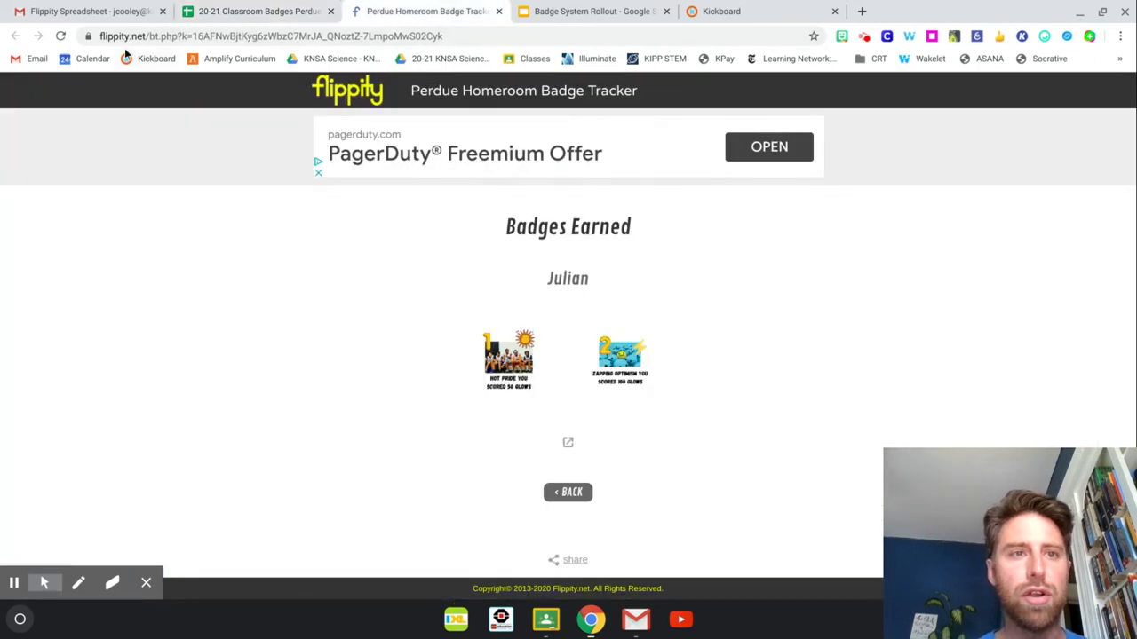
left_click(62, 37)
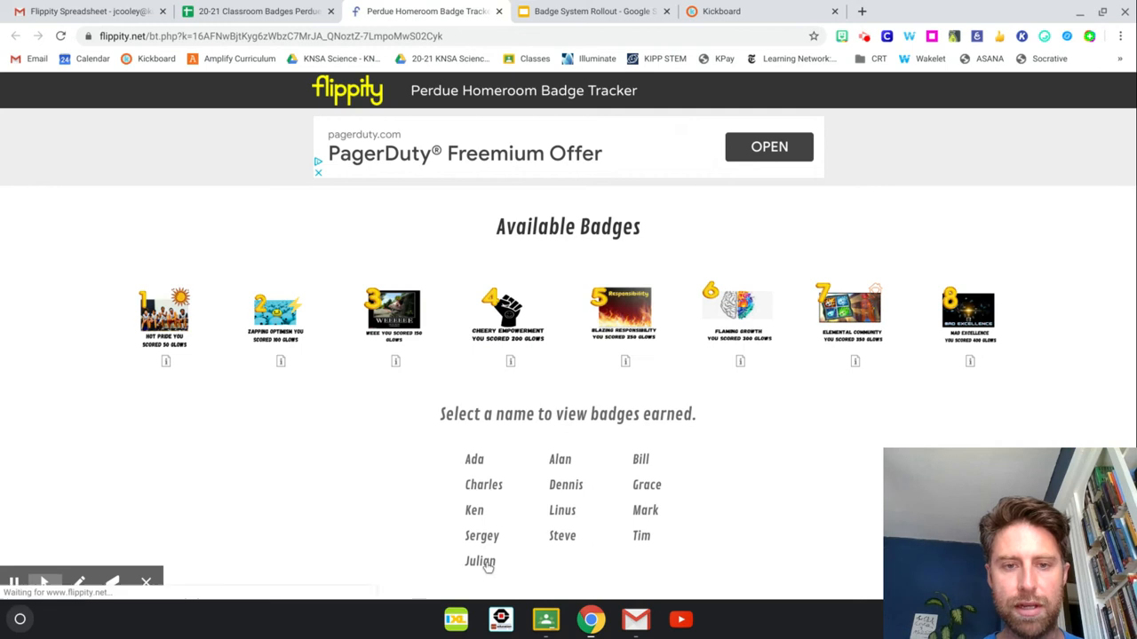
left_click(484, 566)
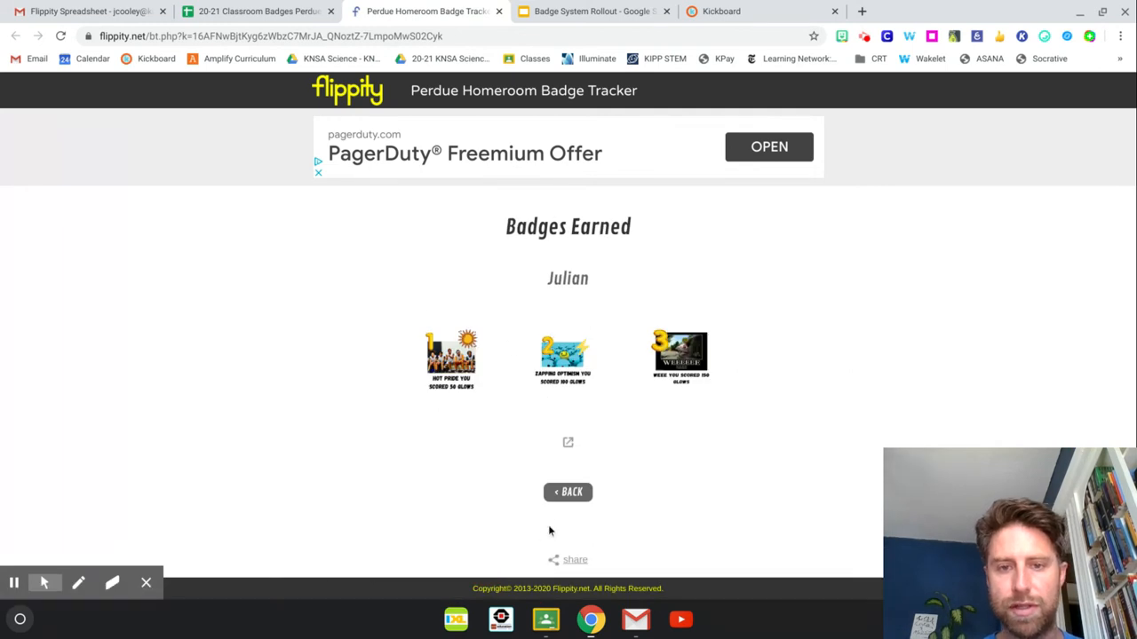
left_click(571, 494)
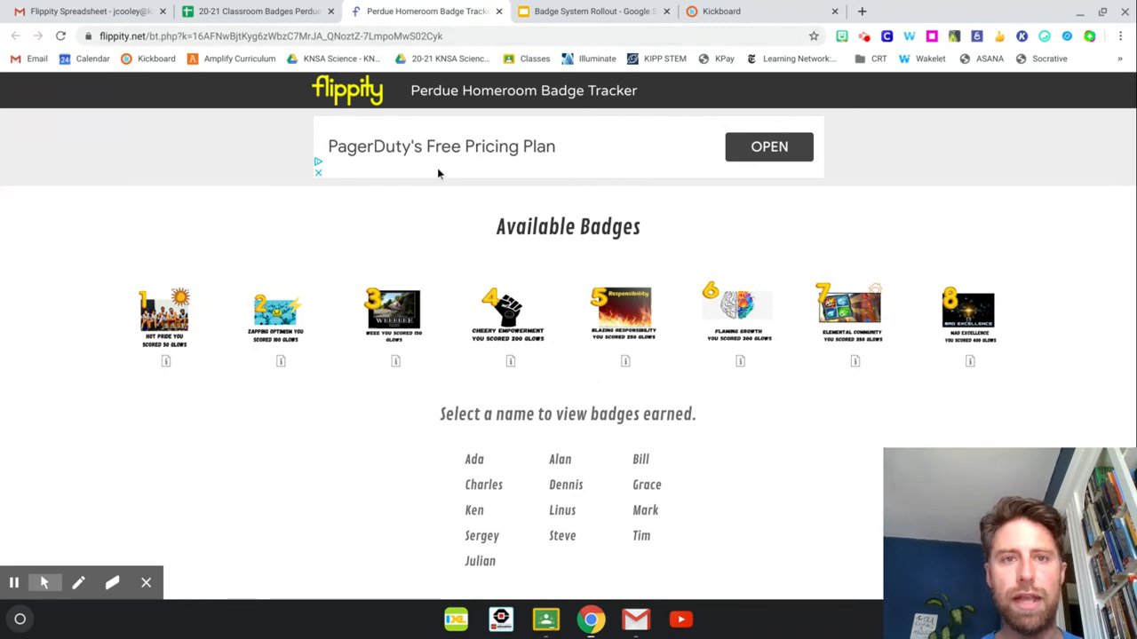
scroll(437, 168, "down", 2)
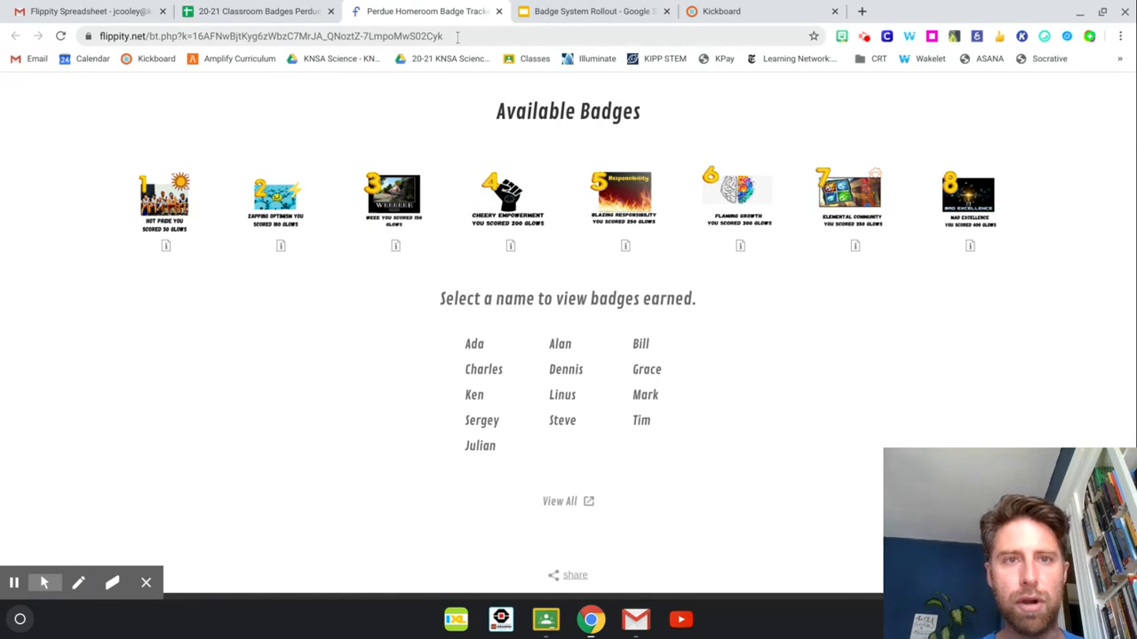
Step: Review the badge spreadsheet, the Flippity tracker and the Kickboard Leaderboard, ending back on the badge spreadsheet
left_click(285, 11)
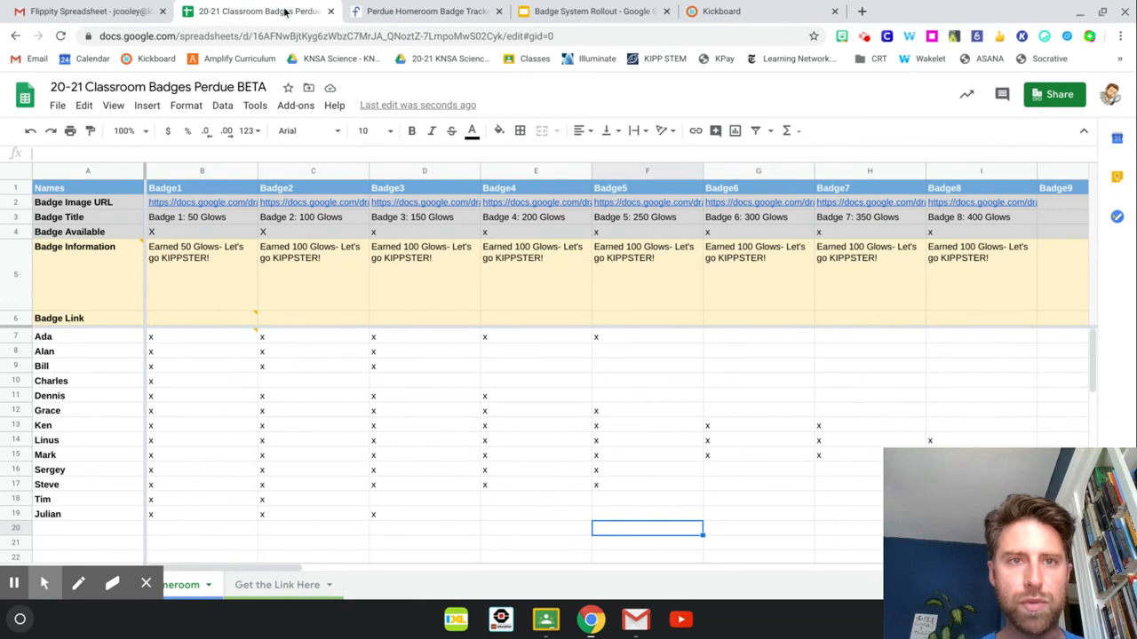
left_click(421, 7)
left_click(287, 10)
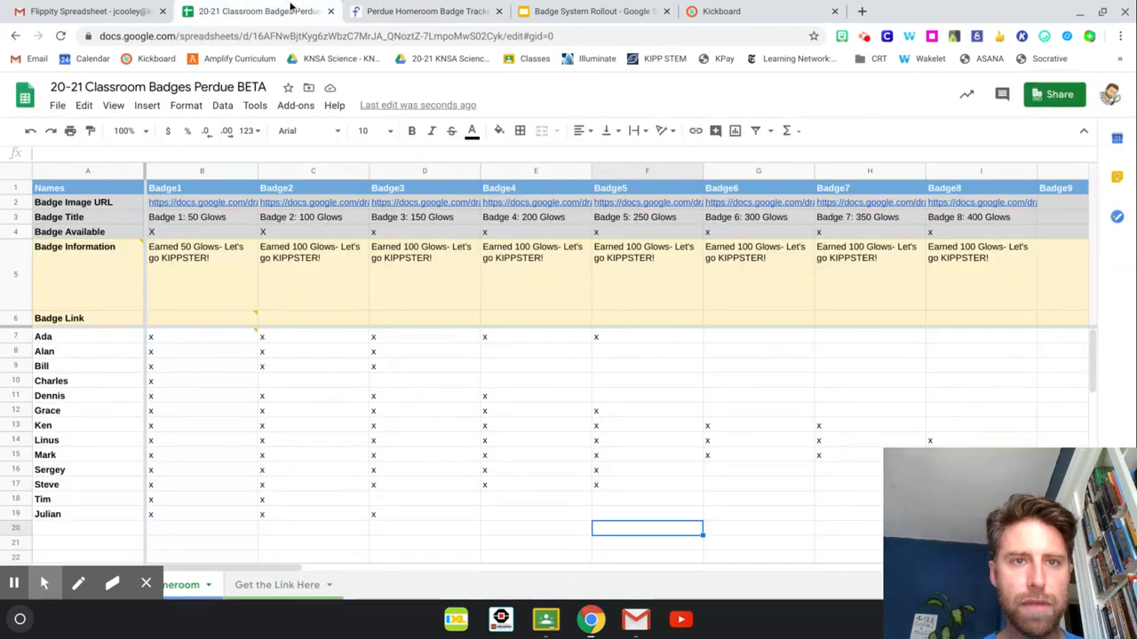
left_click(380, 7)
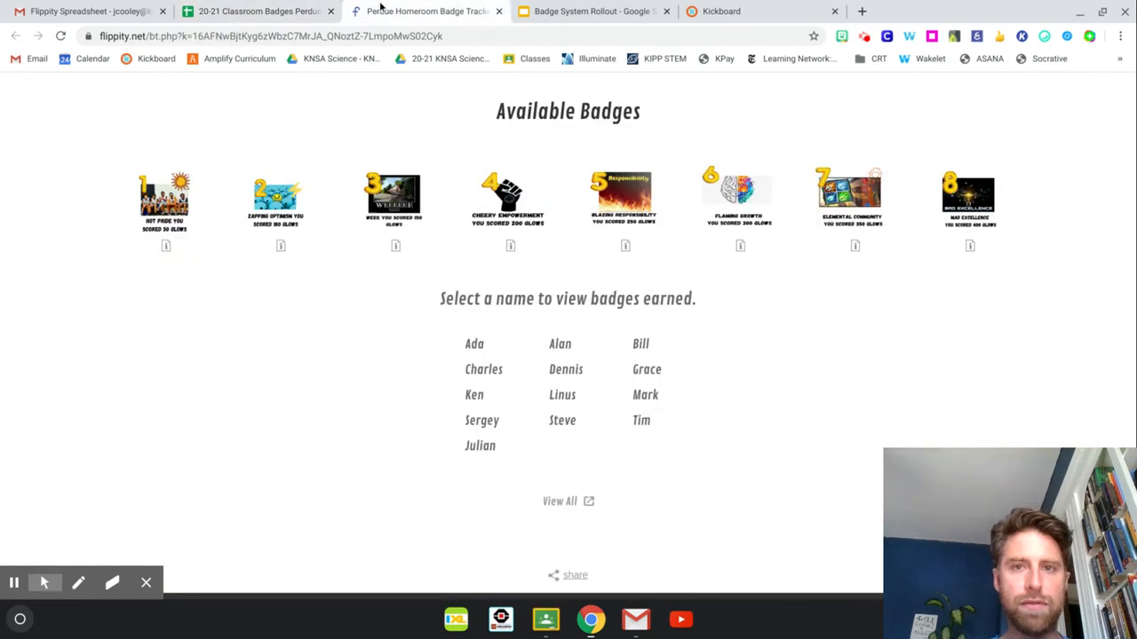
left_click(707, 12)
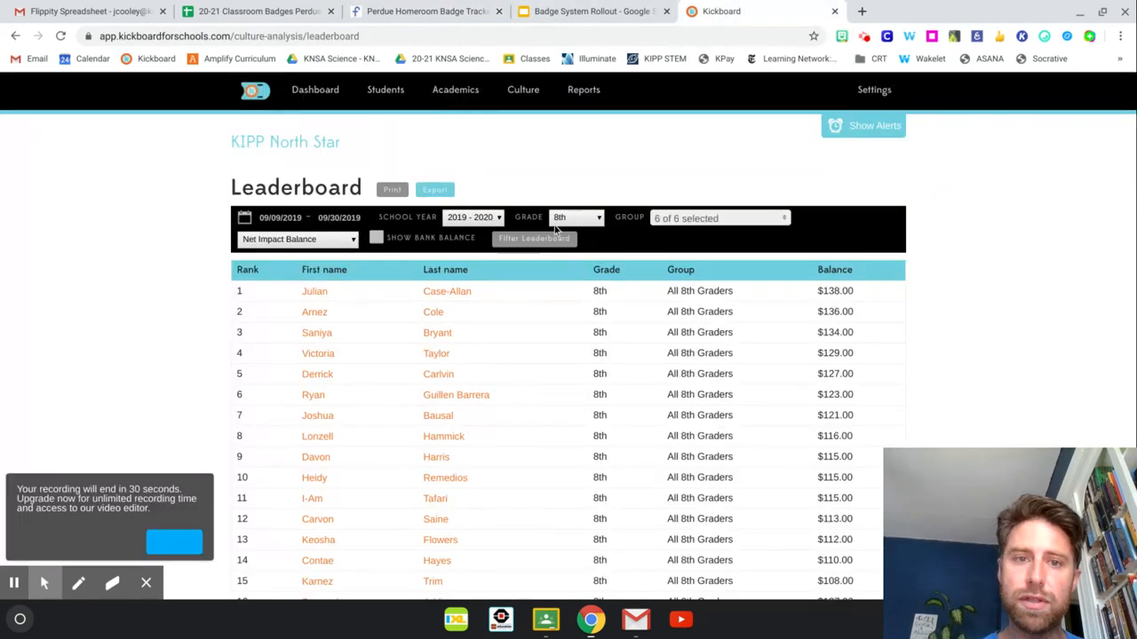
left_click(266, 11)
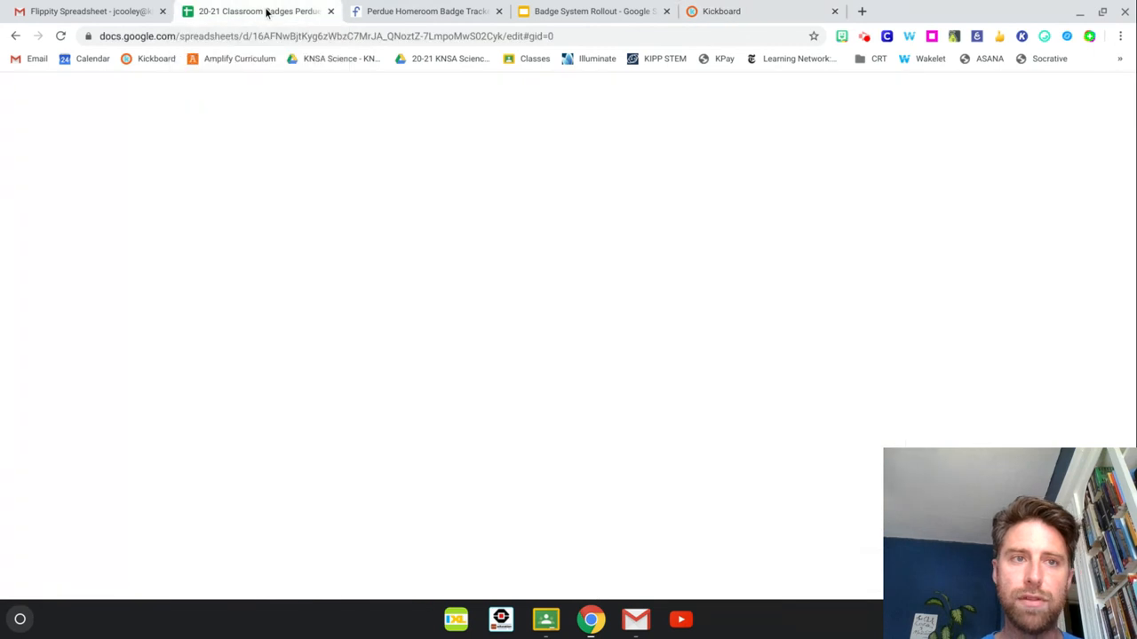